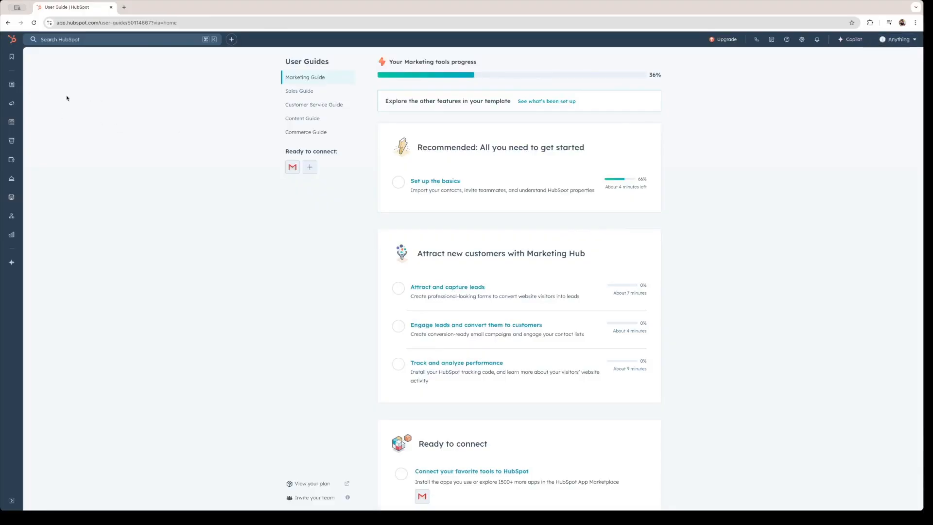
Step: Open the All contacts list from the CRM menu in the left sidebar
mouse_move(10, 105)
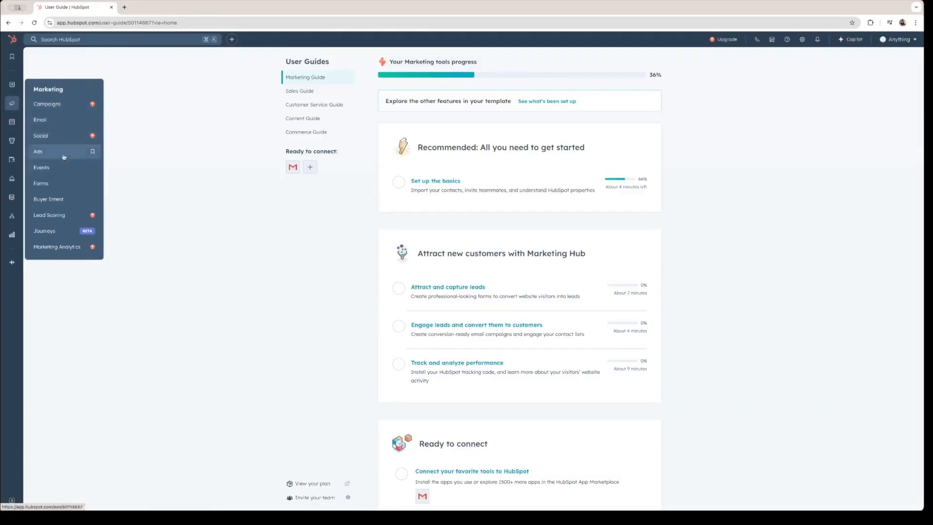
mouse_move(12, 136)
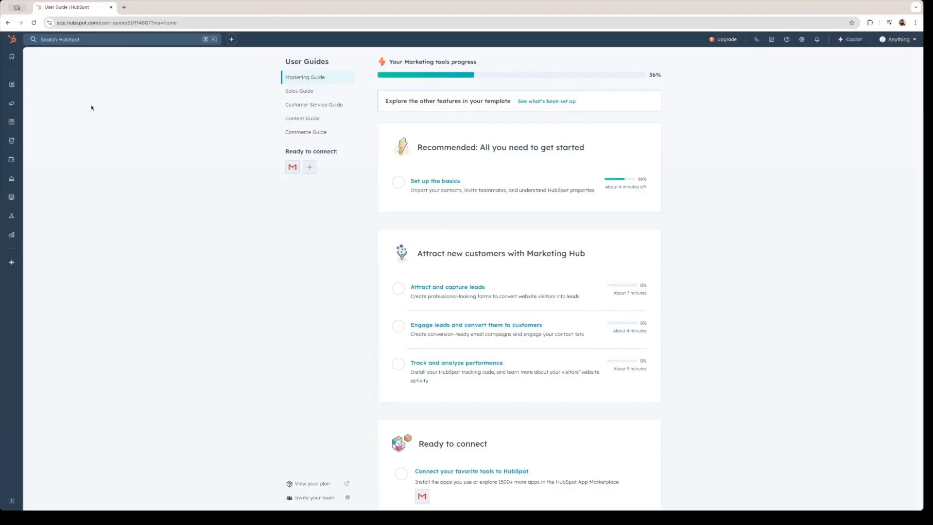
mouse_move(12, 85)
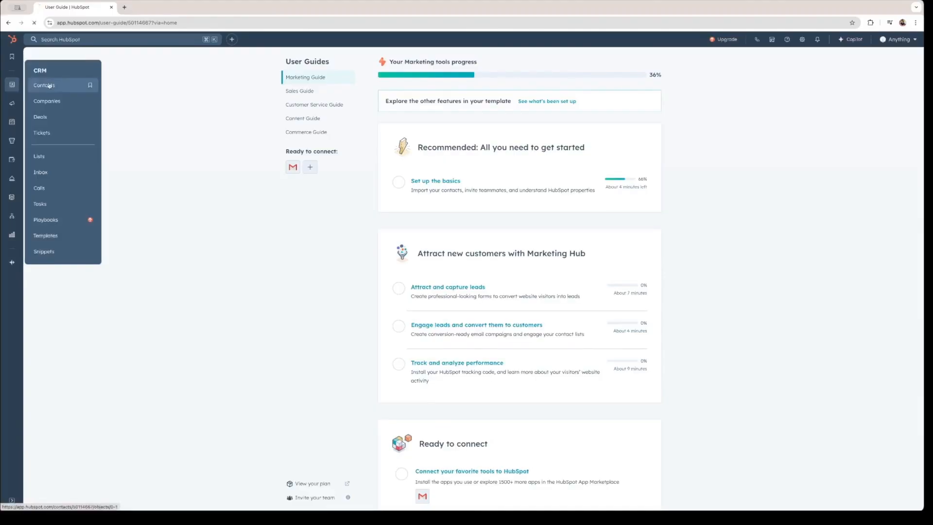
left_click(44, 85)
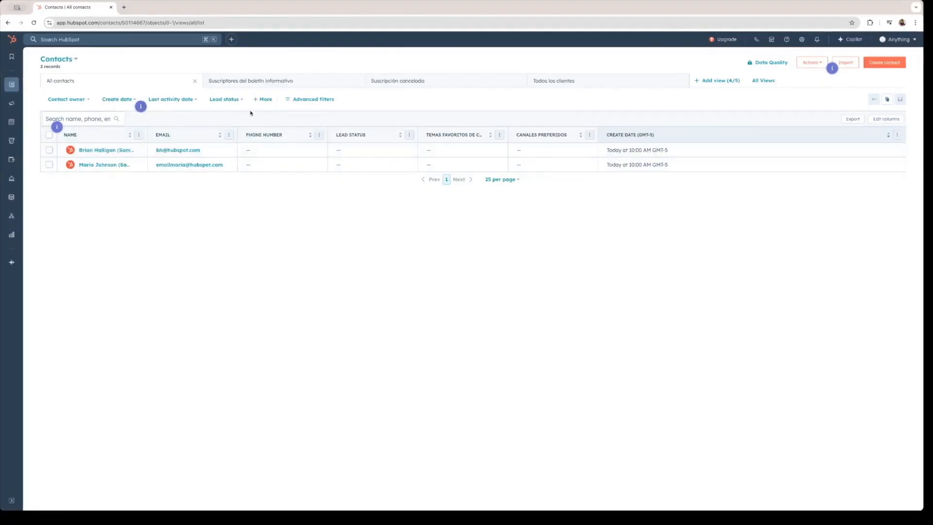
Step: Step through the Filters and views tip and dismiss it
left_click(141, 107)
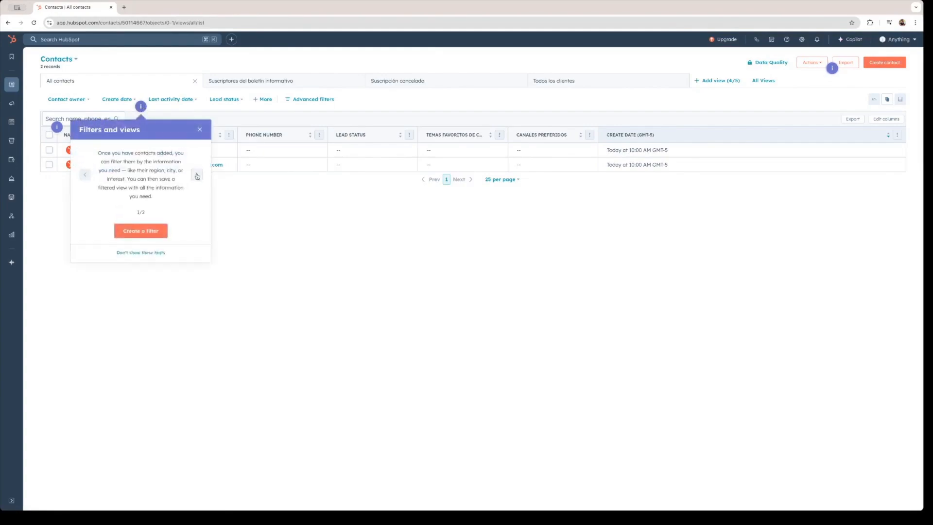
left_click(197, 175)
left_click(199, 130)
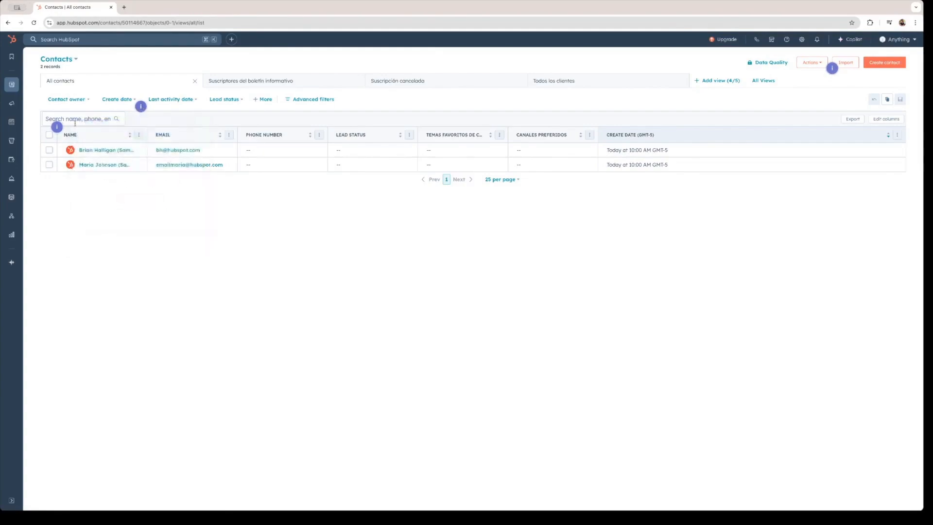
Step: Go through the Contact properties tips, close them, and start a new contact
left_click(57, 126)
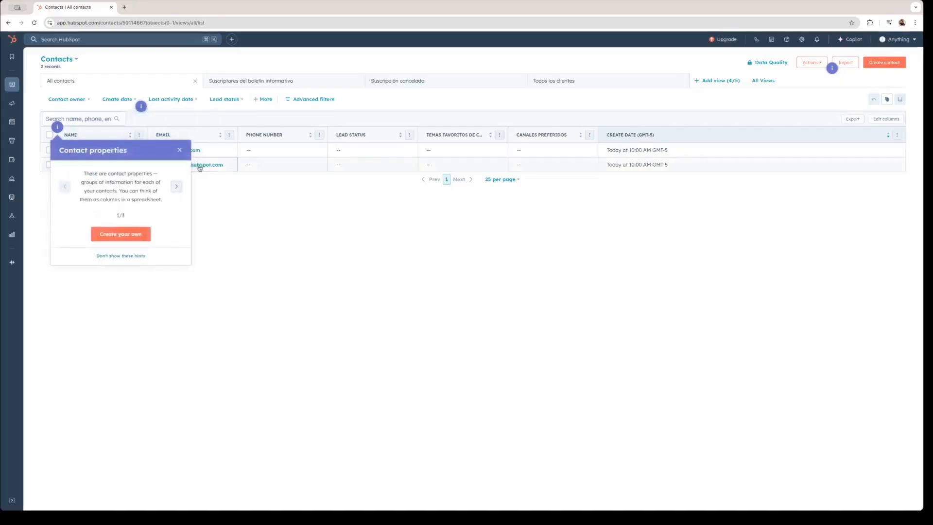
left_click(176, 189)
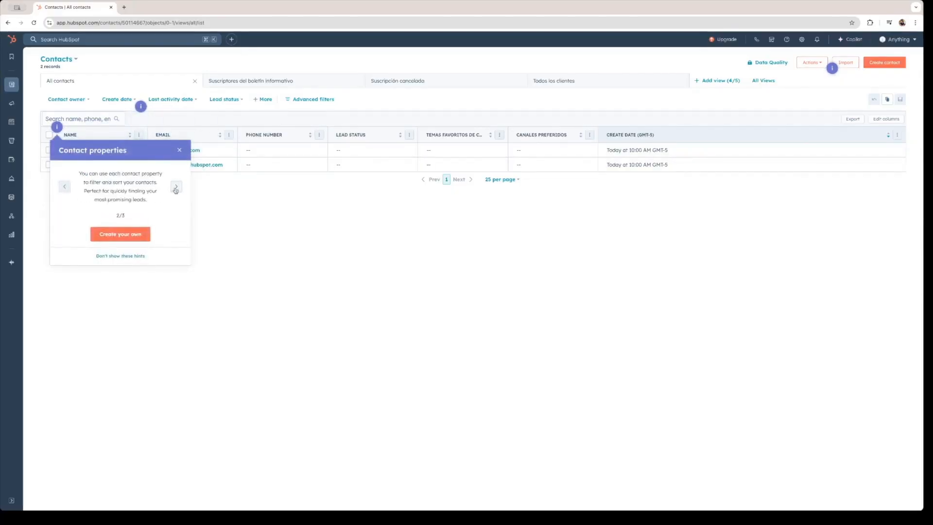
left_click(176, 189)
left_click(179, 150)
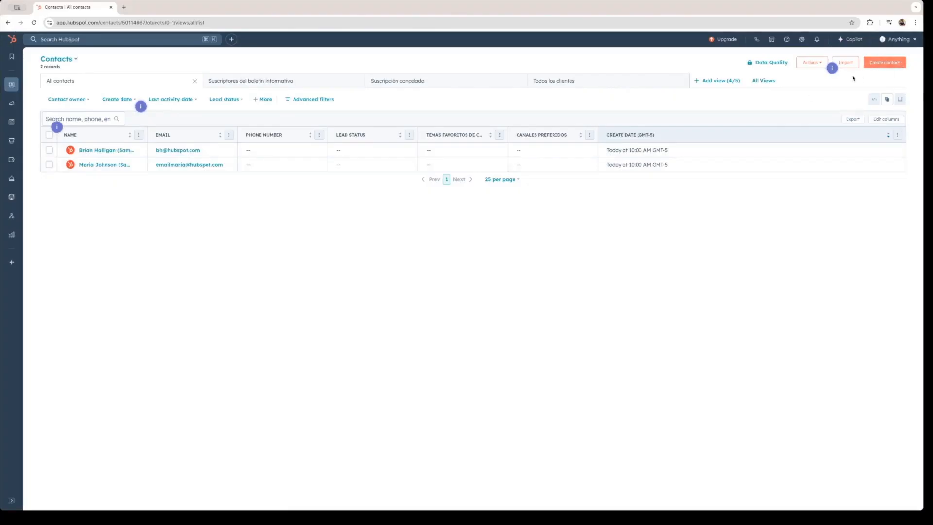
left_click(884, 67)
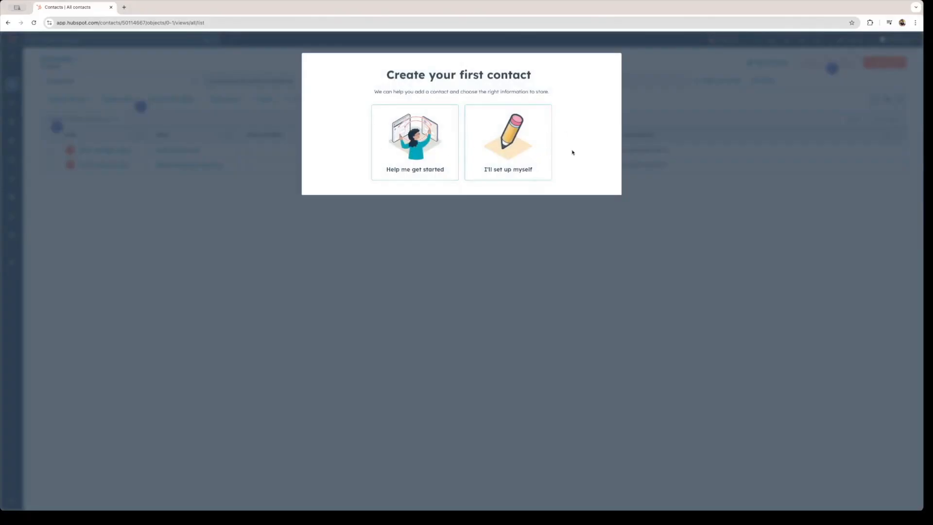
Step: Enter the contact's e-mail, first name and last name manually, with job title Helper
left_click(522, 155)
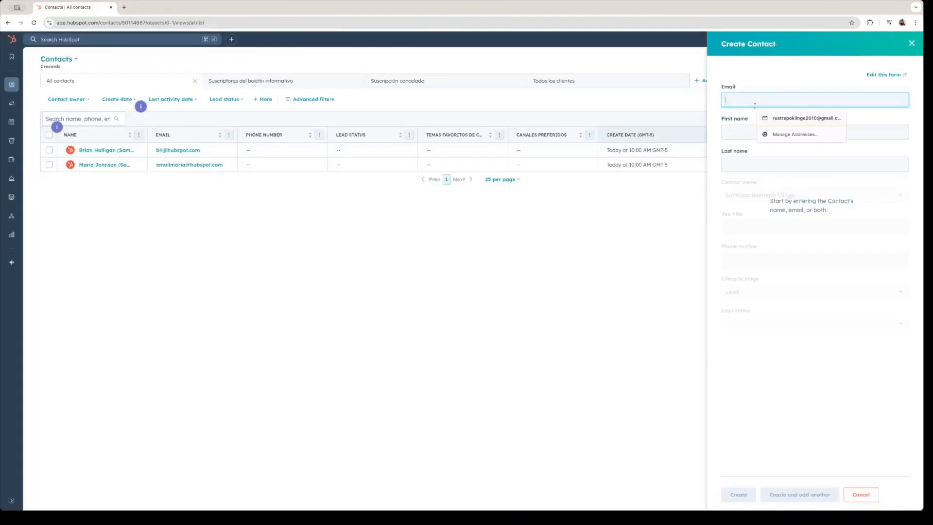
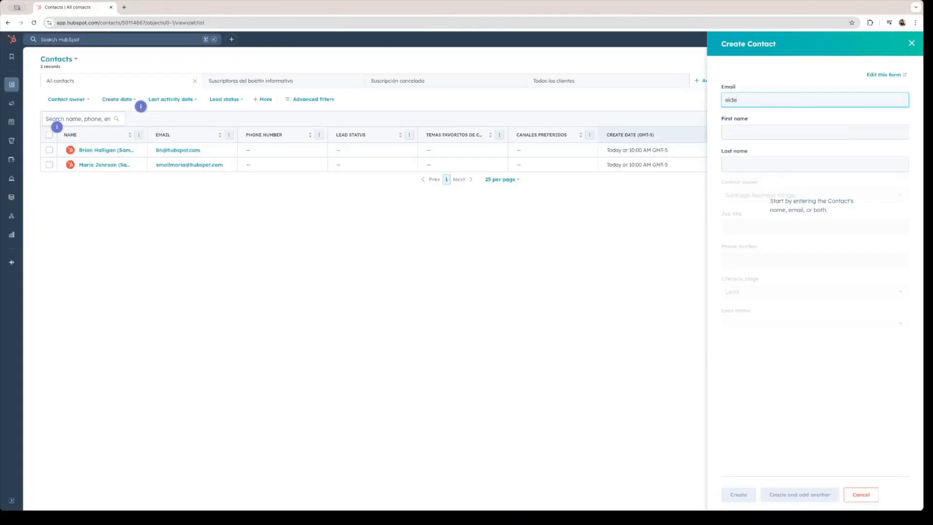
left_click(753, 130)
key("Tab")
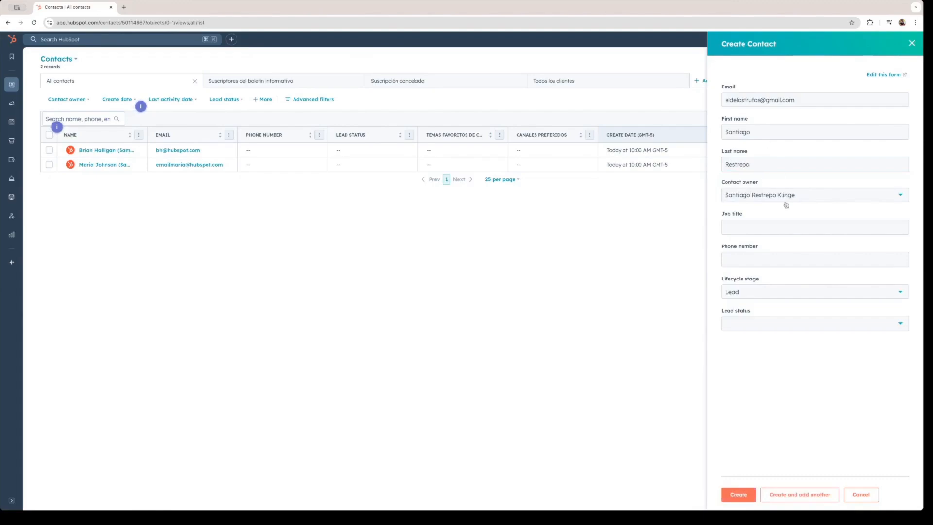
left_click(773, 229)
type("Helper")
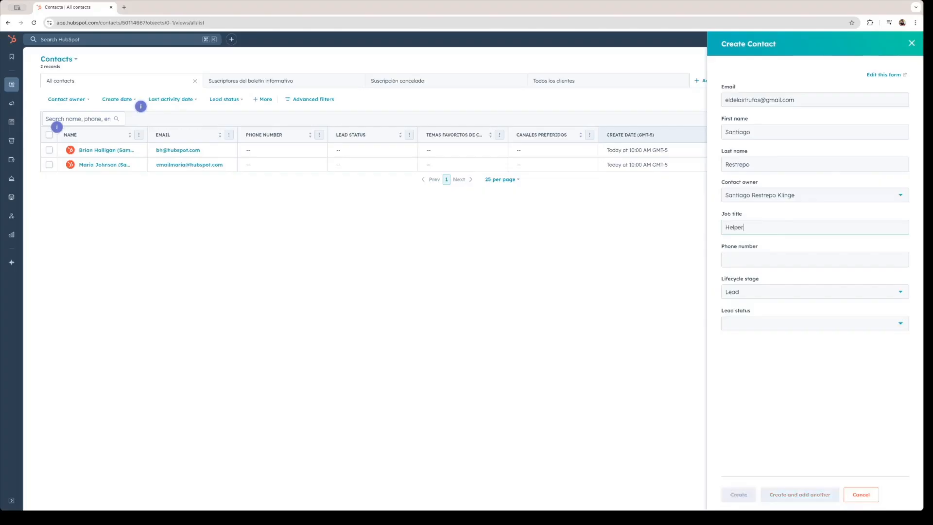
Step: Browse the phone country codes, then close the phone entry without adding a number
left_click(803, 258)
left_click(748, 185)
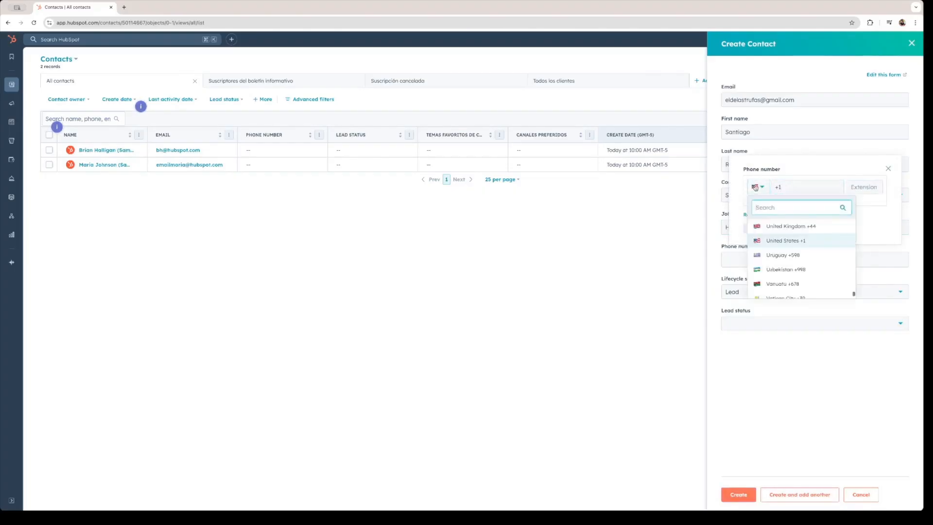
scroll(773, 257, "down", 5)
scroll(773, 257, "up", 15)
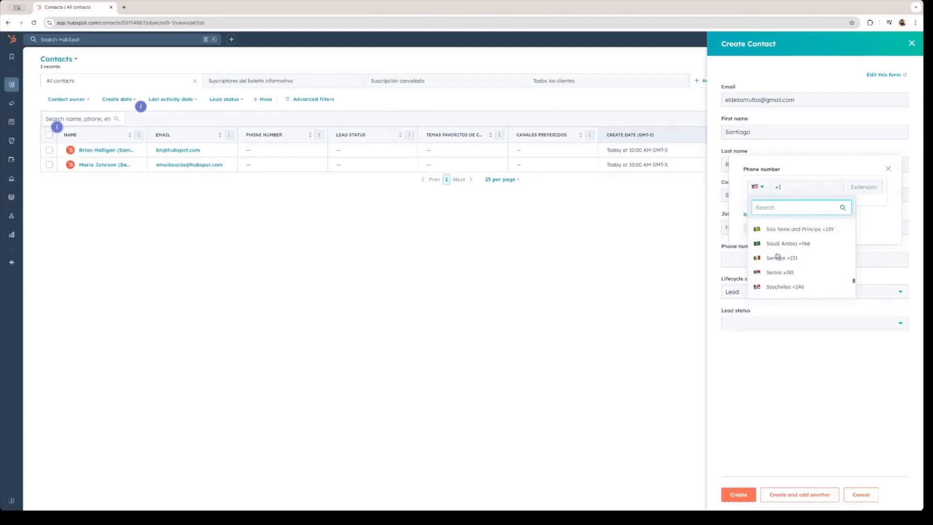
left_click(888, 169)
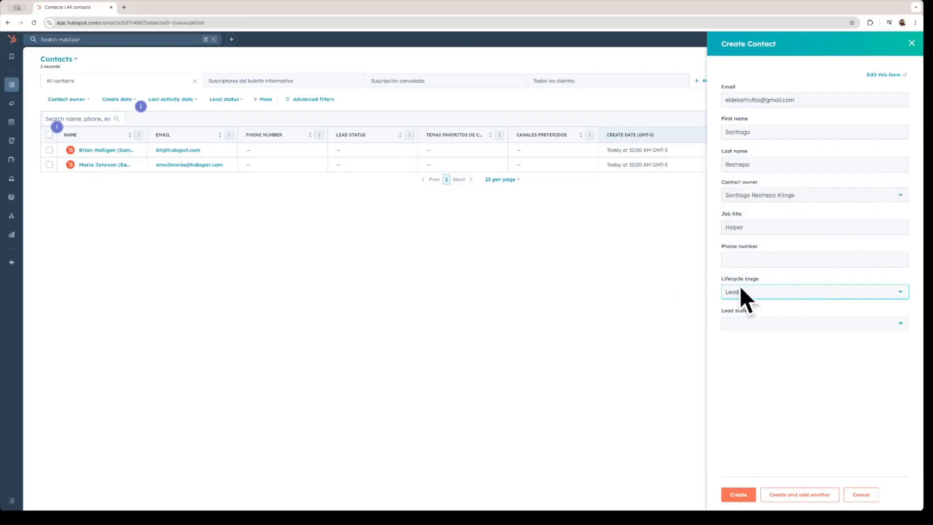
Step: Keep lifecycle stage Lead, leave lead status empty, and create the contact
left_click(767, 291)
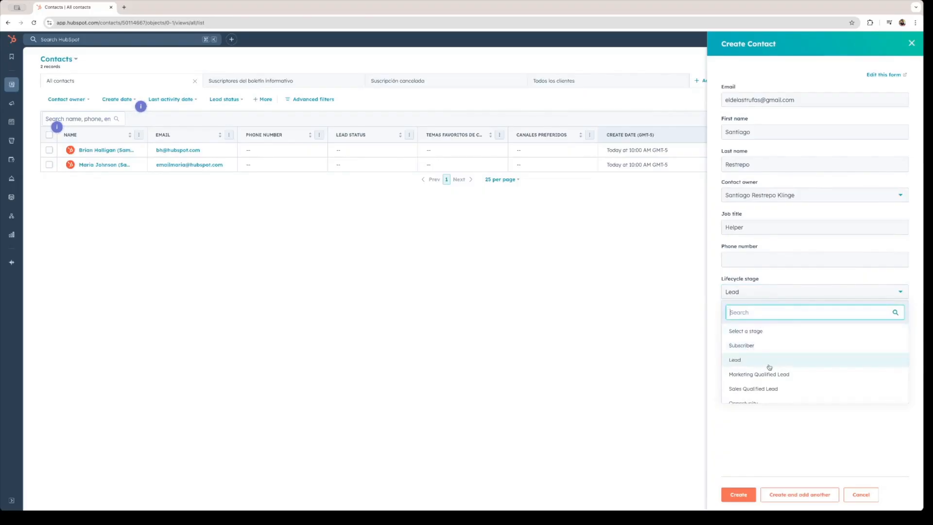
scroll(759, 371, "down", 3)
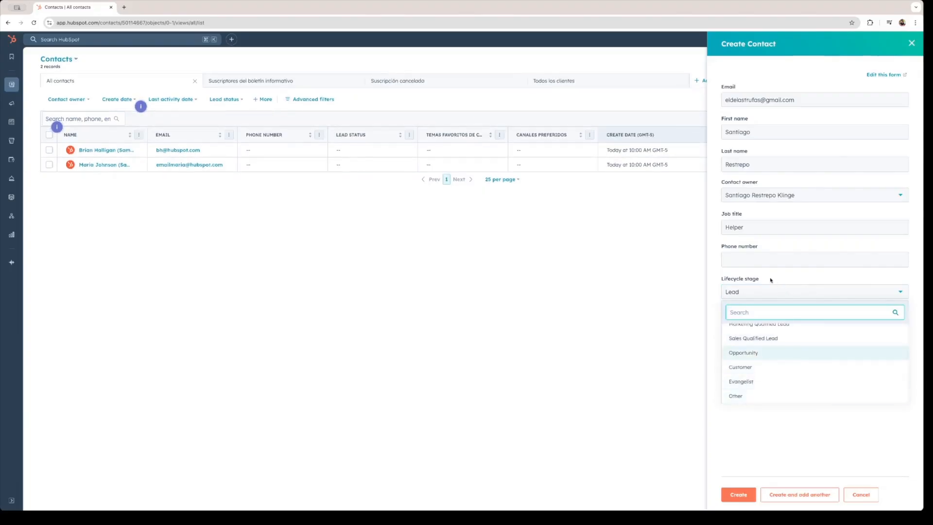
left_click(783, 440)
left_click(772, 323)
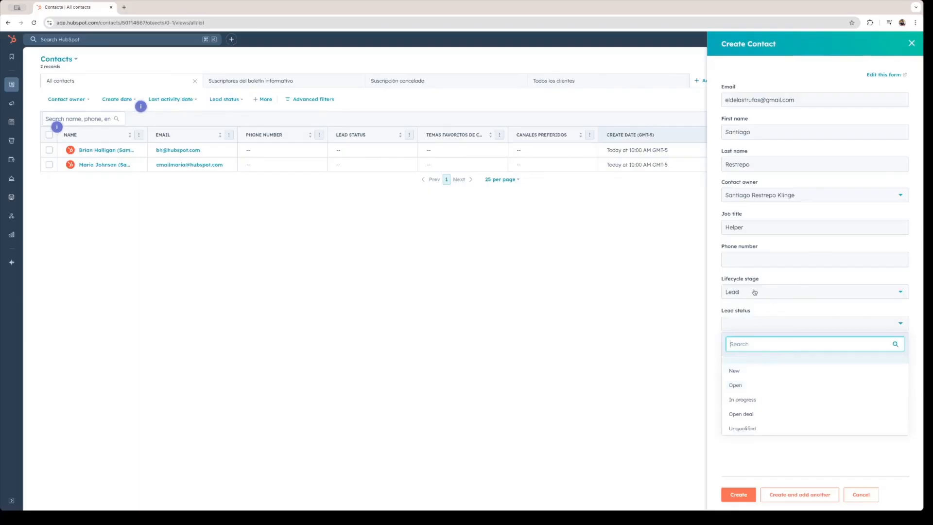
left_click(805, 331)
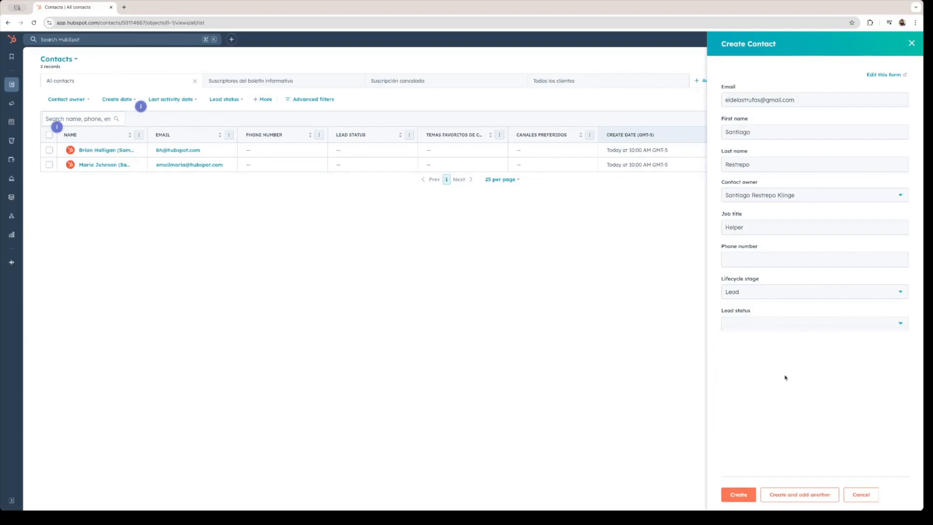
left_click(738, 495)
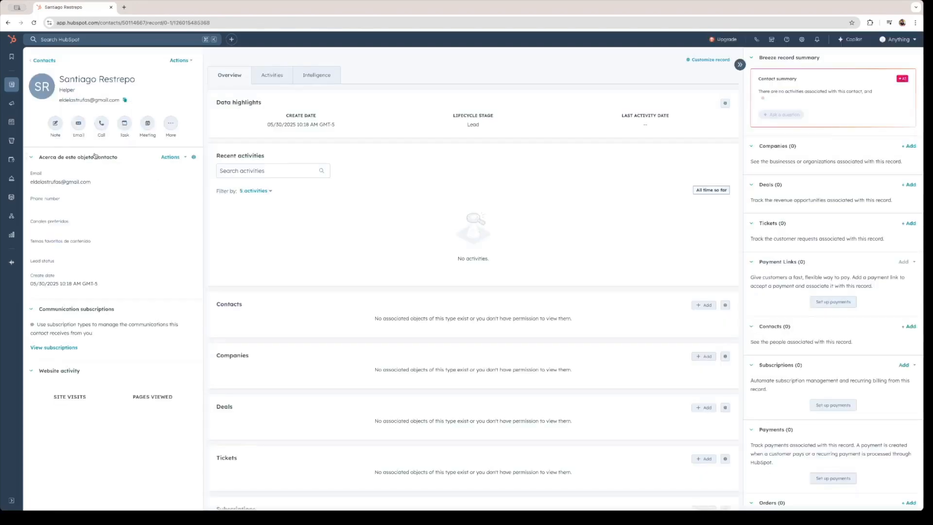
Step: Go back to the contacts list, now showing 3 records, and open Import
left_click(44, 84)
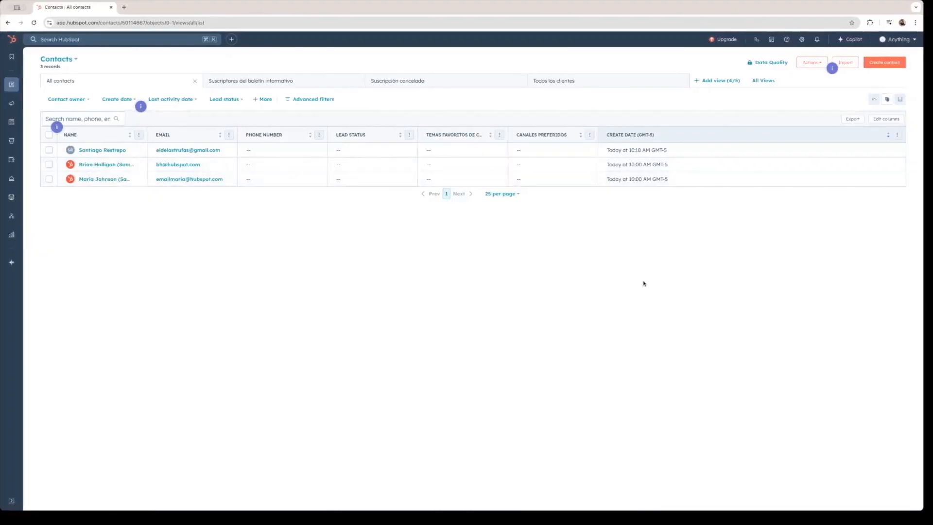
left_click(845, 63)
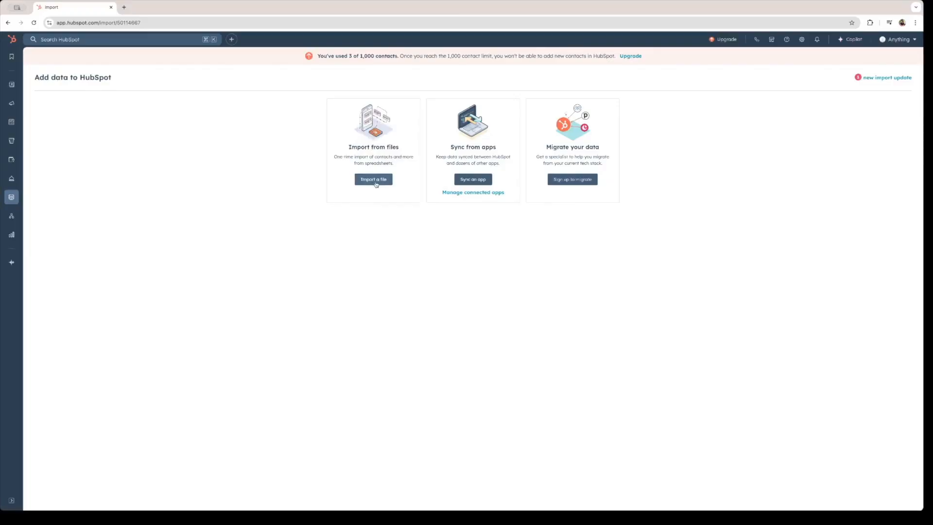
Step: Choose Sync an app on the Add data to HubSpot page
left_click(486, 181)
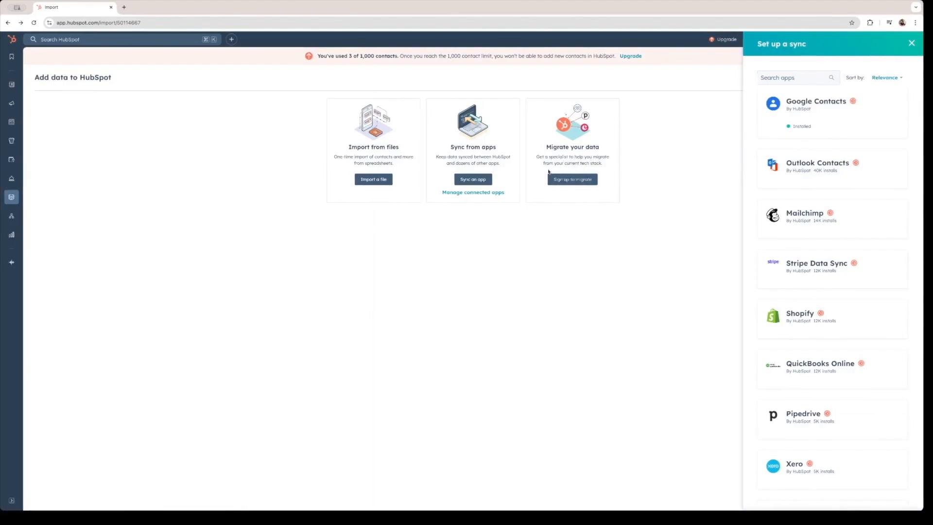
Step: Open Google Contacts, go to Manage apps, and open the Google Contacts connected app
left_click(825, 118)
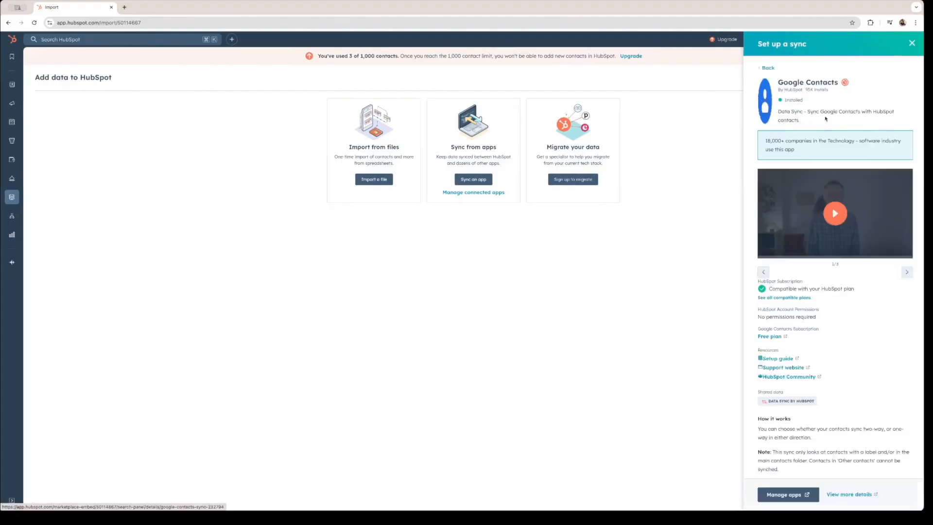
left_click(786, 494)
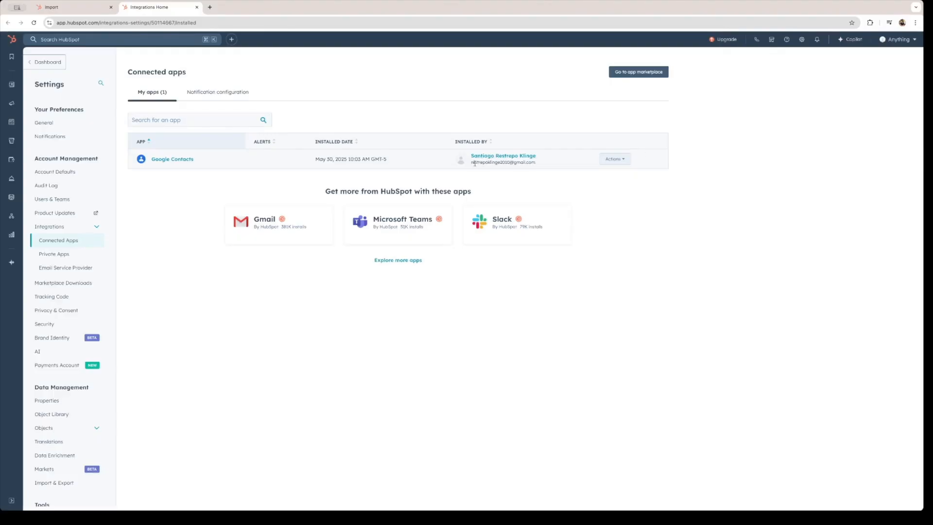
left_click(187, 160)
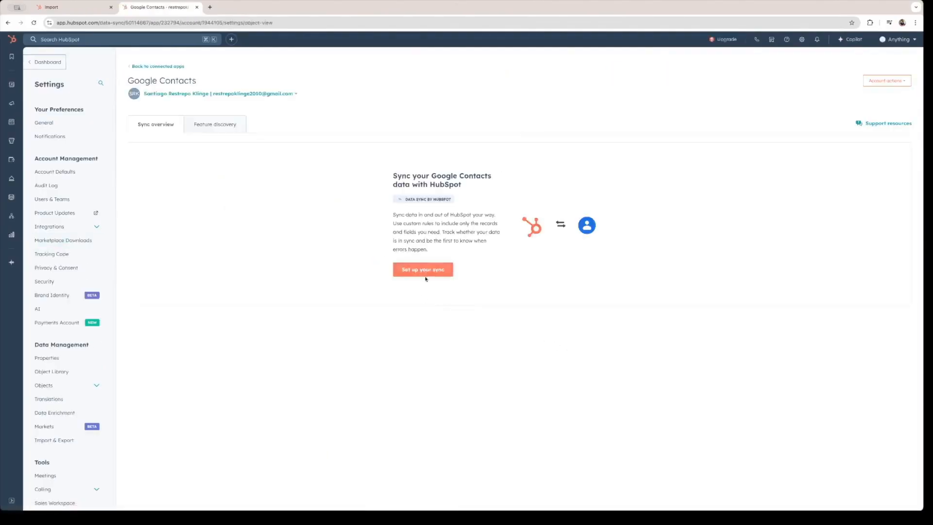
Step: Start the sync setup and keep Contacts as the Google Contacts data to sync
left_click(433, 275)
left_click(402, 151)
left_click(372, 167)
left_click(397, 151)
left_click(394, 152)
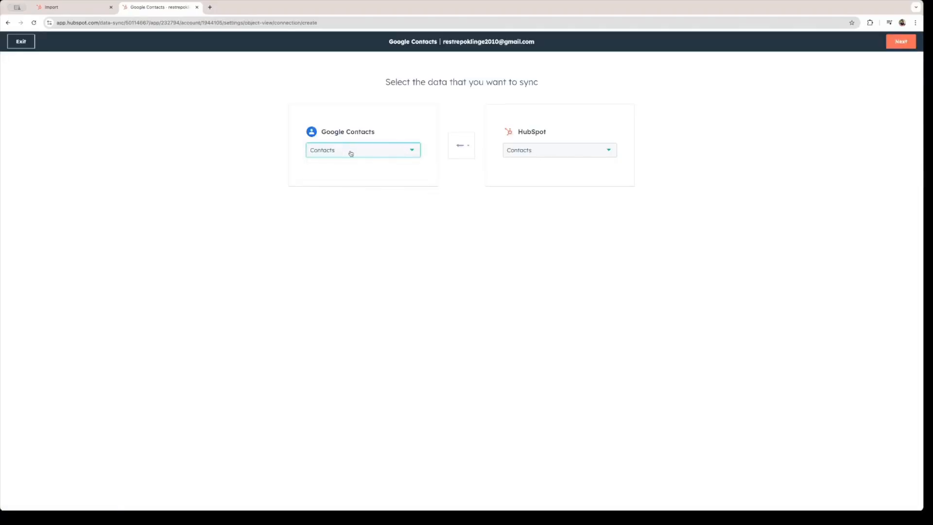
left_click(372, 154)
Step: Keep Contacts as the HubSpot object paired with Google Contacts
left_click(379, 155)
left_click(565, 155)
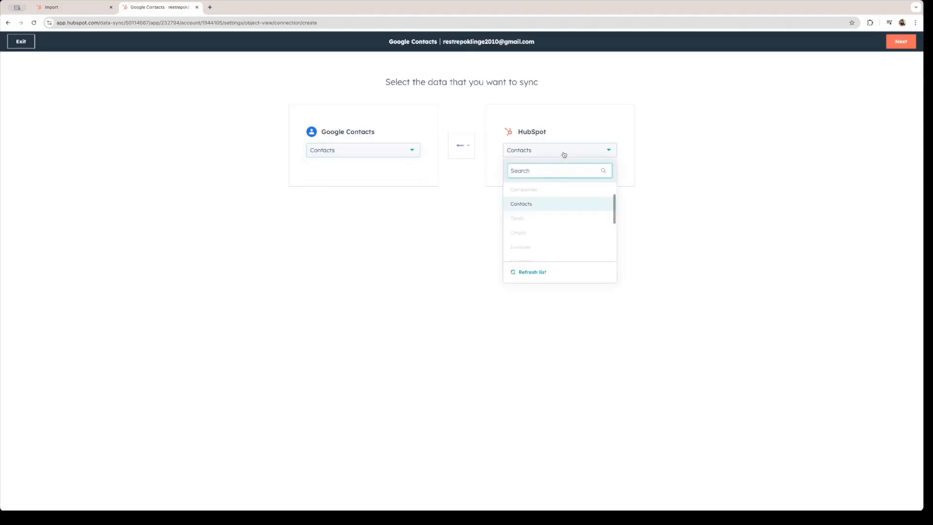
left_click(468, 129)
left_click(533, 154)
scroll(512, 191, "up", 2)
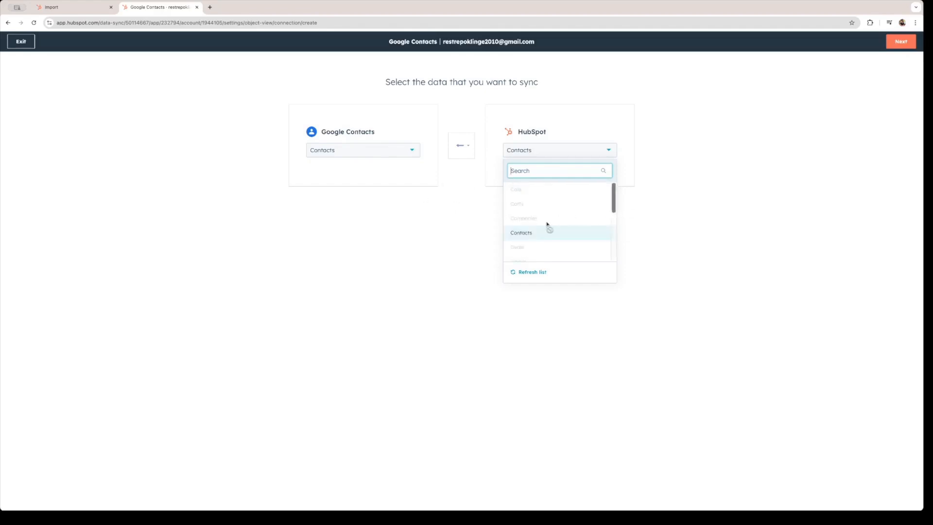
left_click(538, 130)
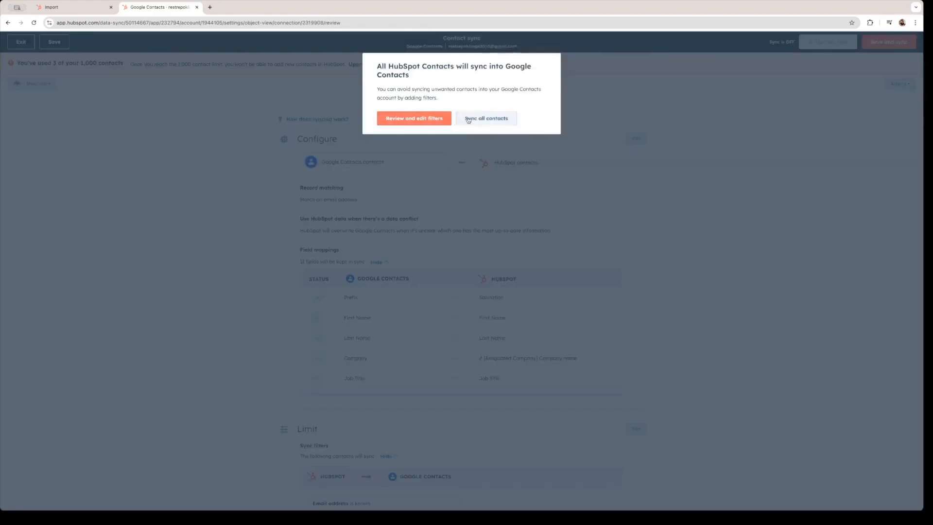
Step: Sync all contacts, dismiss the 'Contact sync is on' notice, and list the 3 in-sync records
left_click(484, 120)
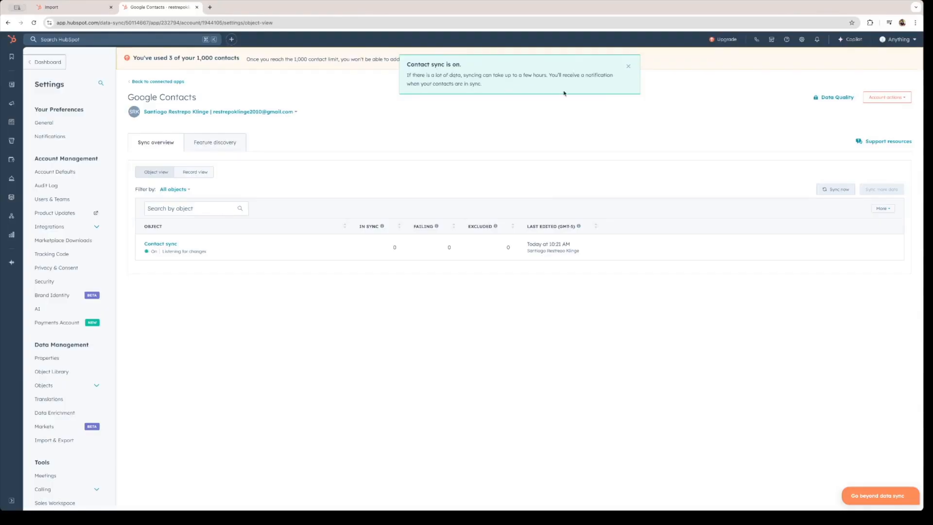
left_click(628, 66)
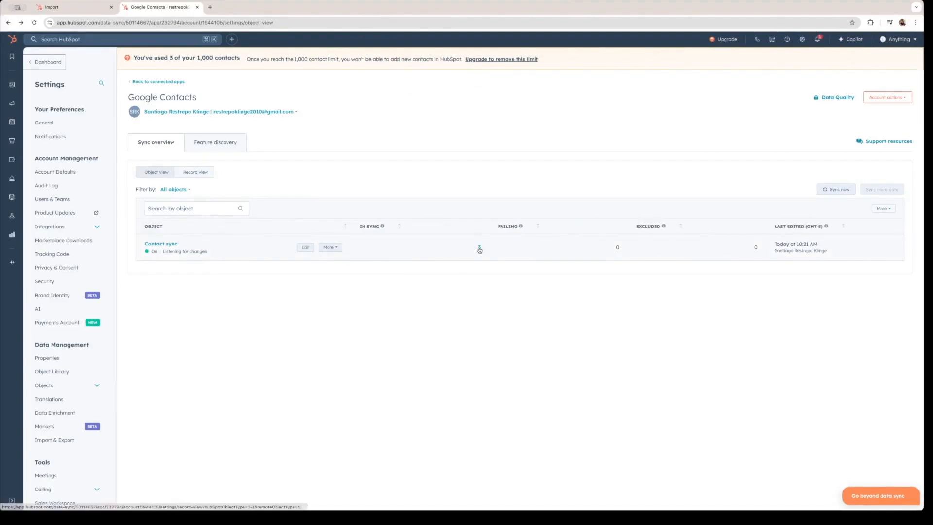
left_click(478, 249)
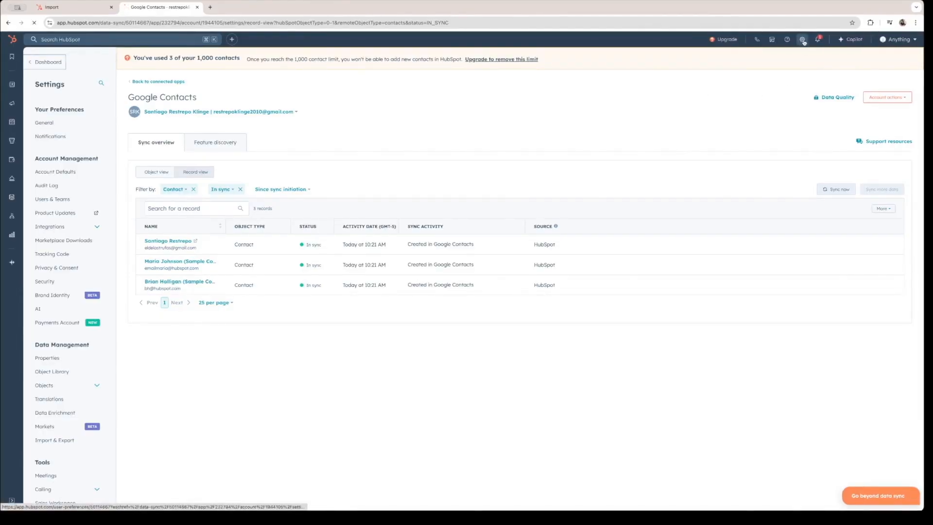
Step: Open the Deals object settings and view the Sales Pipeline's seven stages
left_click(802, 40)
scroll(65, 313, "down", 3)
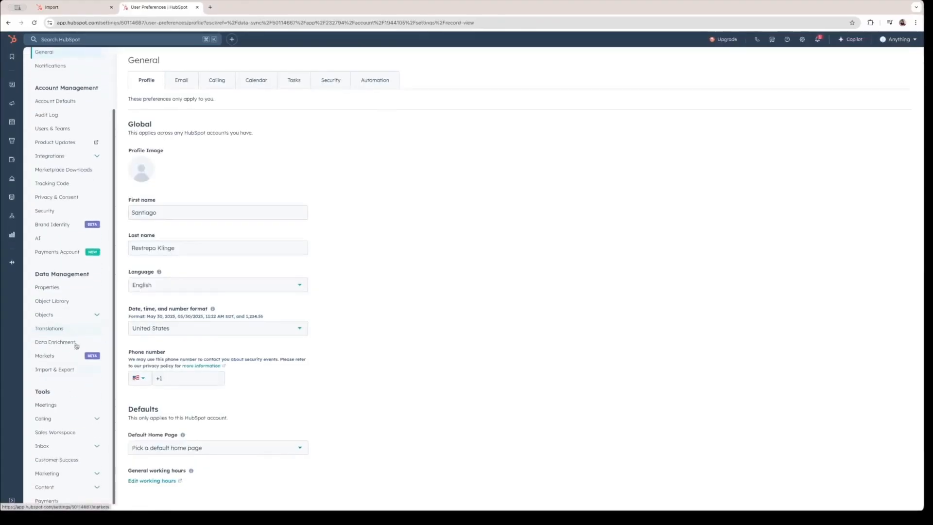
left_click(65, 313)
left_click(54, 368)
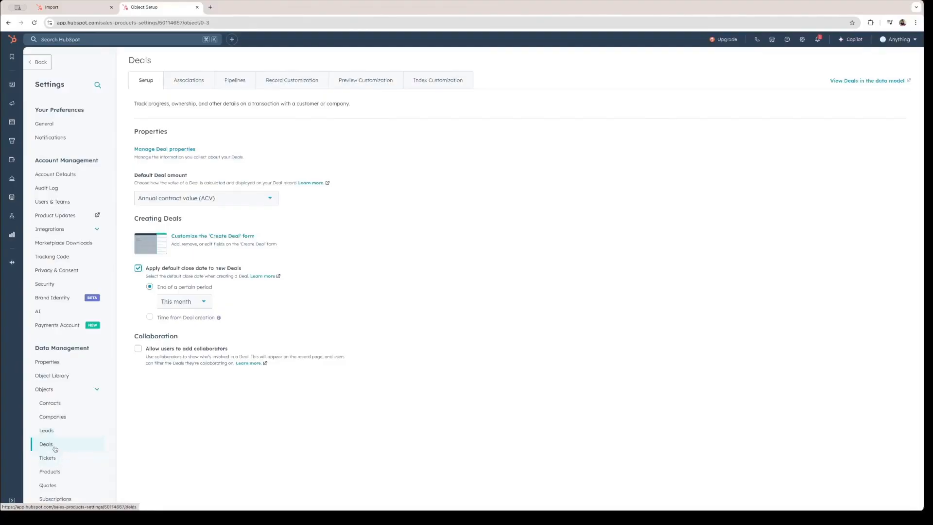
left_click(53, 446)
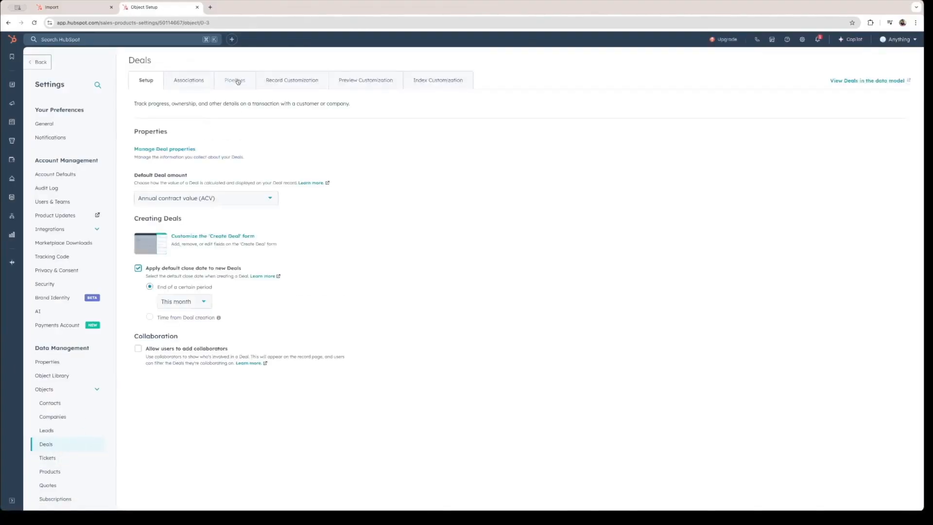
left_click(235, 81)
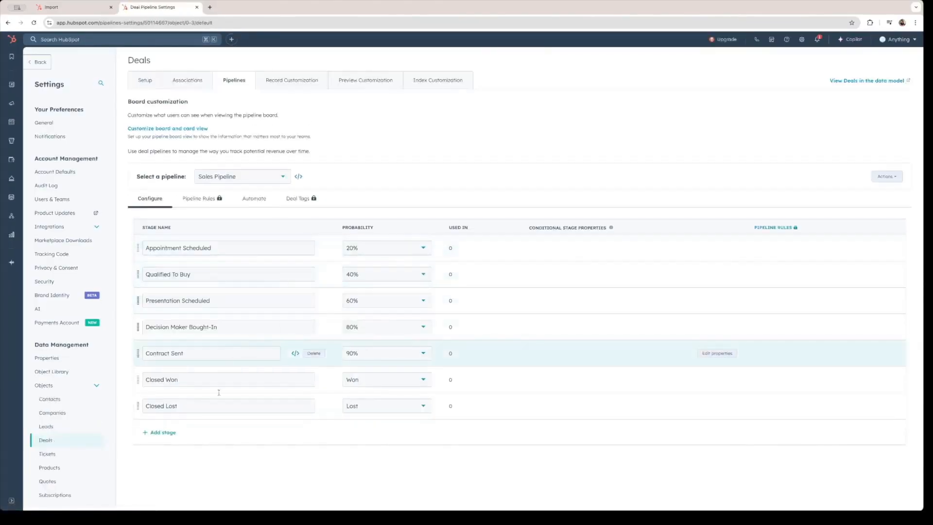
Step: Check that Sales Pipeline is the only deal pipeline, review its stages, then open Tickets settings
left_click(284, 177)
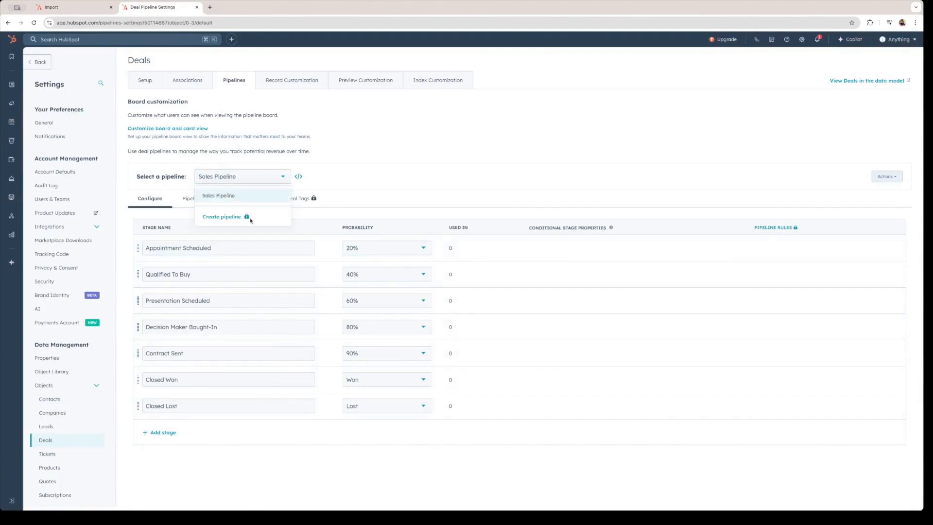
left_click(222, 218)
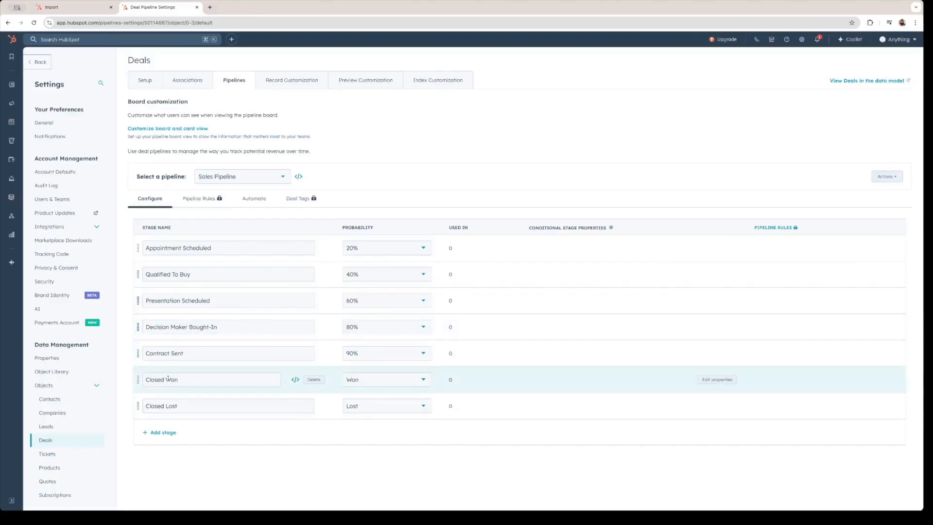
scroll(53, 360, "down", 2)
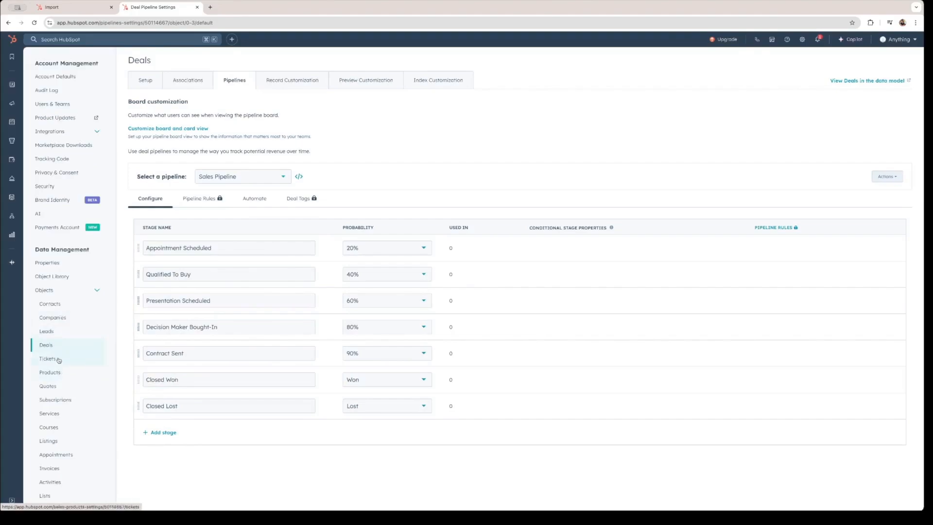
left_click(56, 361)
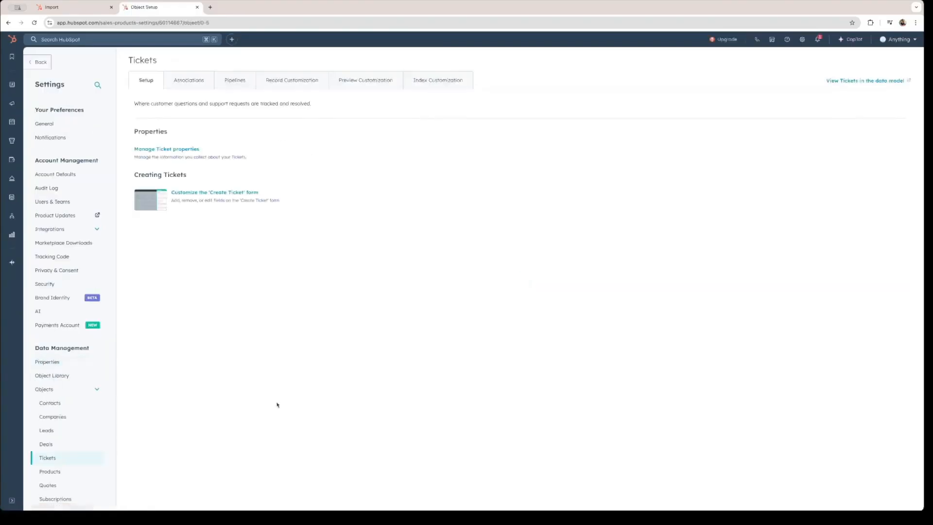
Step: View the Support Pipeline's ticket statuses and check which ticket pipelines exist
left_click(240, 80)
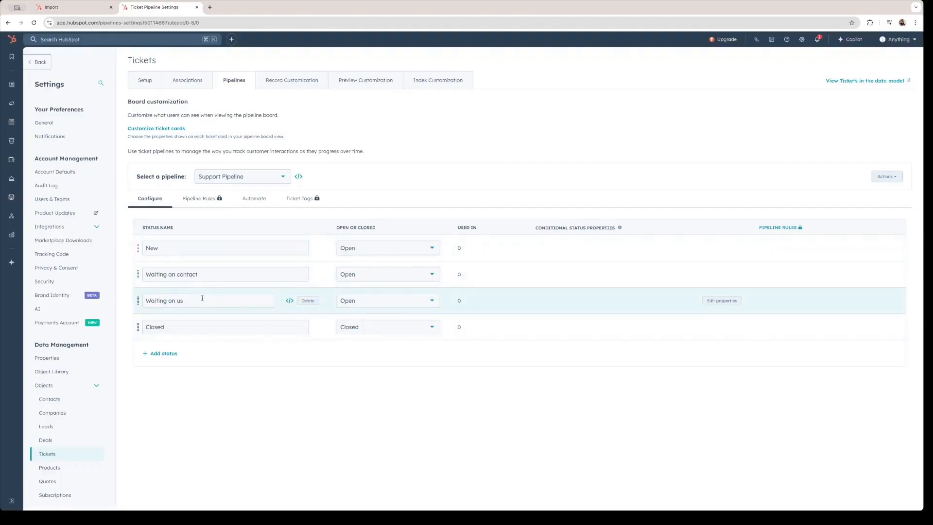
left_click(282, 177)
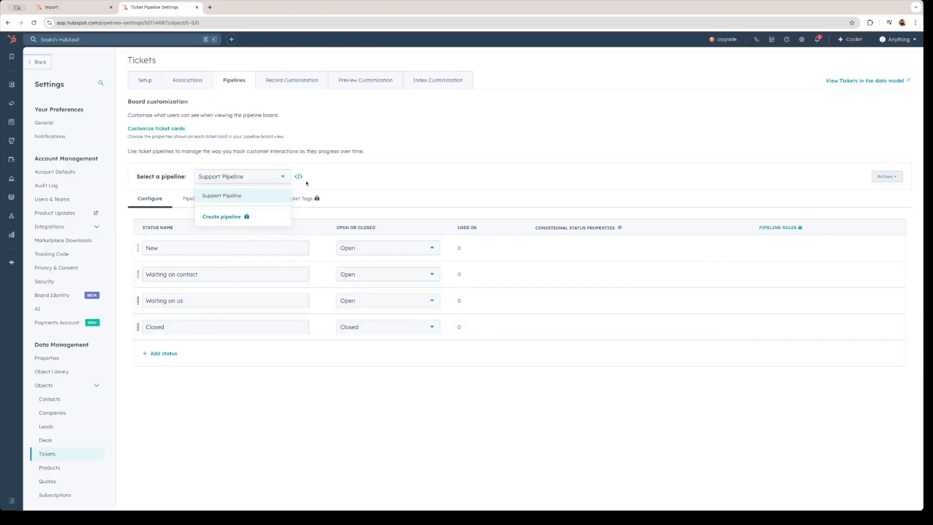
left_click(342, 187)
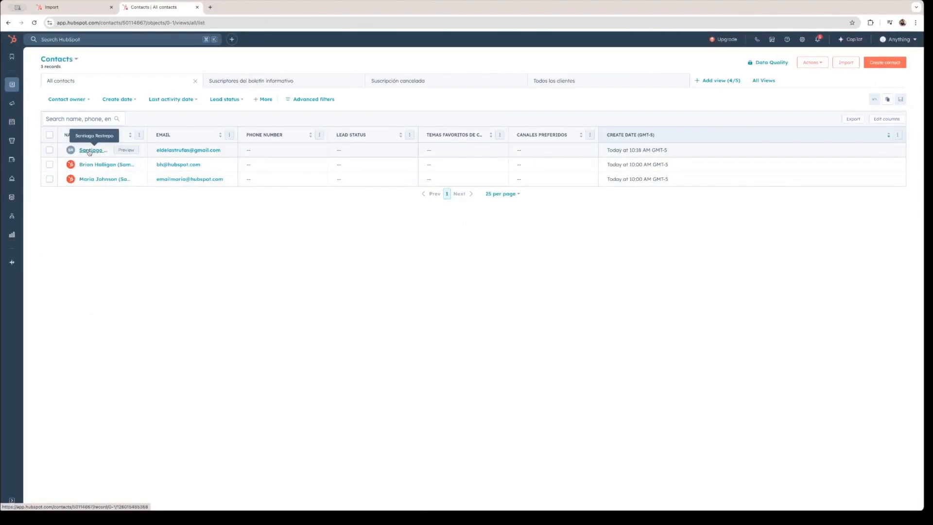
Step: Open the first contact's record and point out its create date, Lead lifecycle stage and empty companies note
left_click(90, 151)
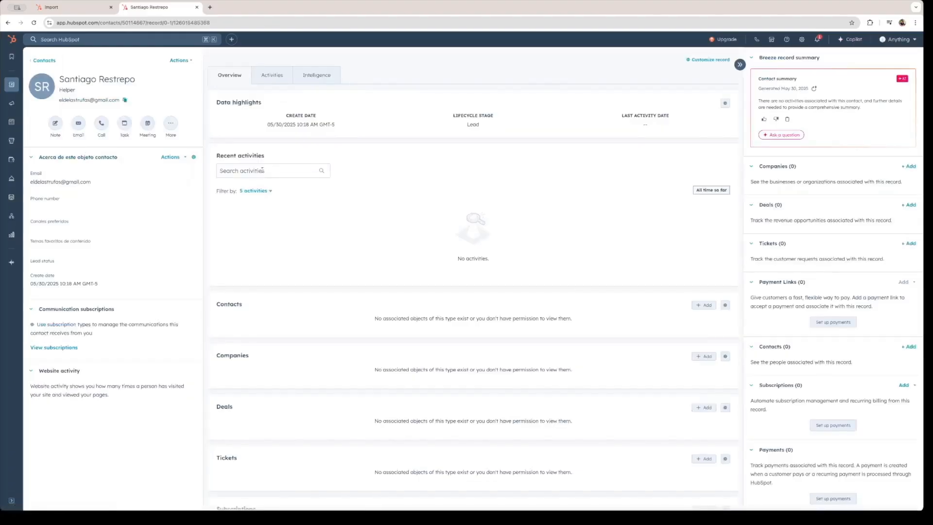
left_click_drag(286, 117, 336, 124)
left_click(479, 116)
left_click_drag(454, 113, 488, 127)
left_click(488, 126)
left_click_drag(376, 370, 572, 371)
left_click(459, 357)
Step: Ask Copilot 'what is the deal stage in?' about this contact
left_click(783, 136)
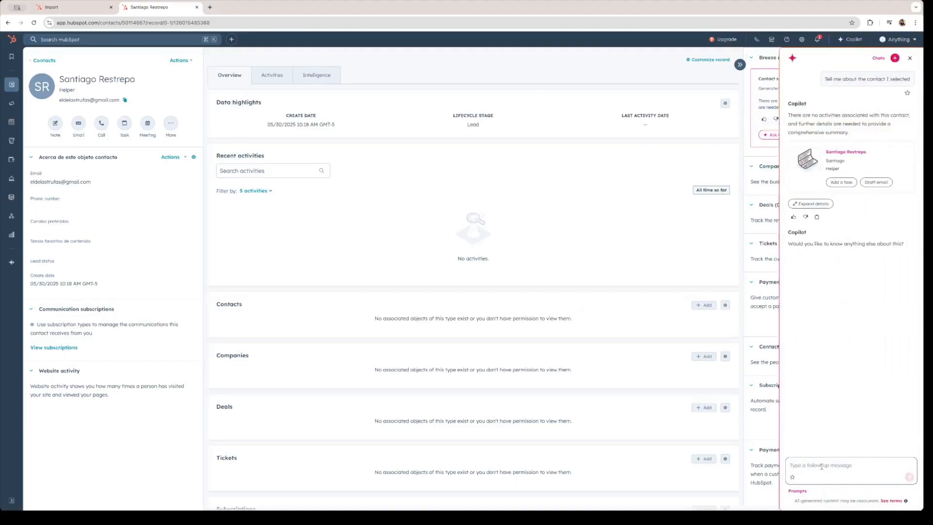
type("what is the deal stage in?")
key("Return")
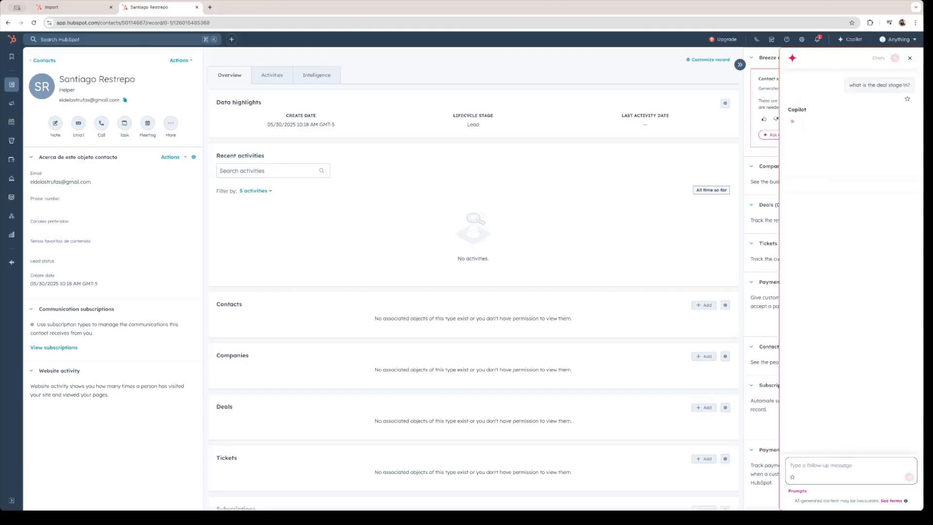